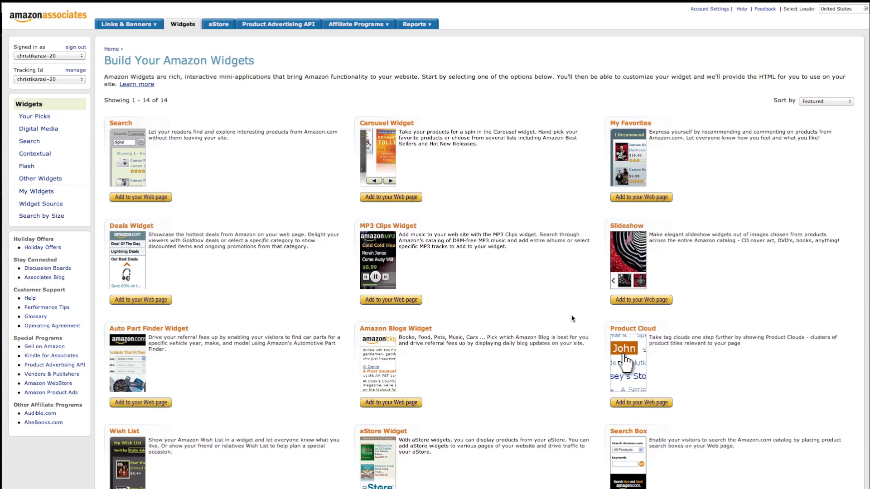
# Start a Slideshow widget in Amazon Associates and enter 'Kanye West' as the product search.
pyautogui.click(644, 302)
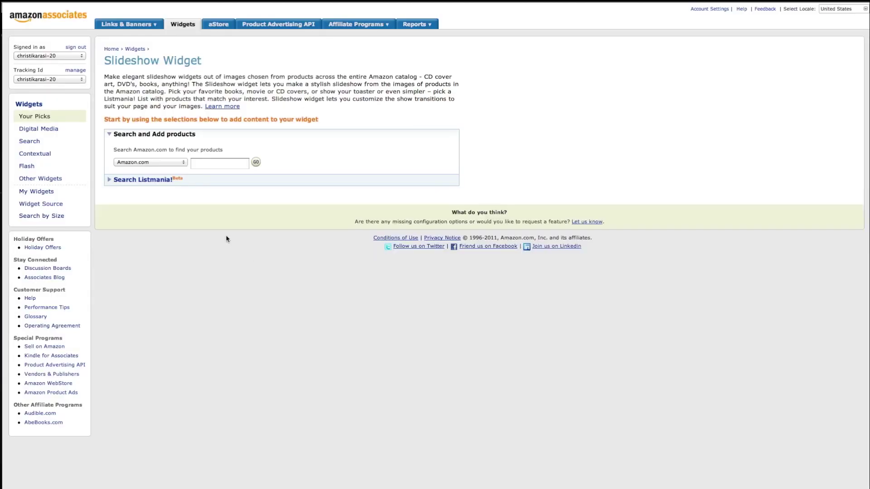
pyautogui.click(198, 162)
pyautogui.write('Kanye West')
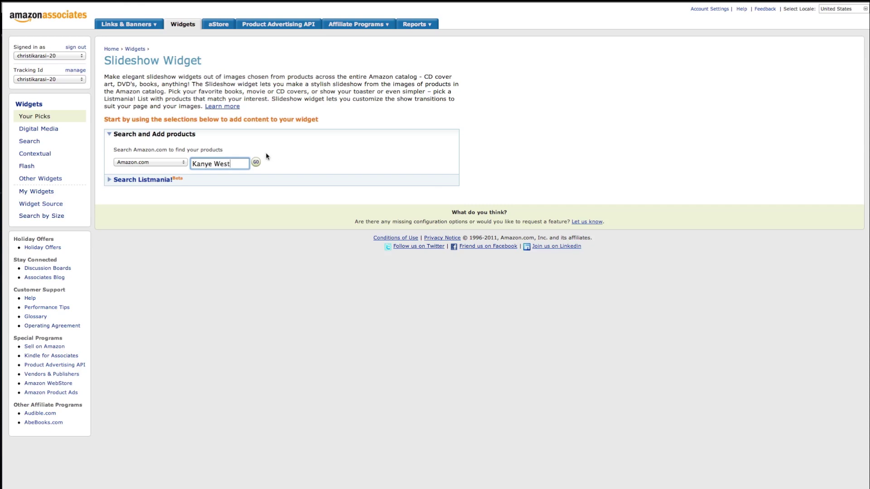
# Search for Kanye West and add Late Registration [Explicit], College Dropout and Stronger to the slideshow.
pyautogui.click(256, 162)
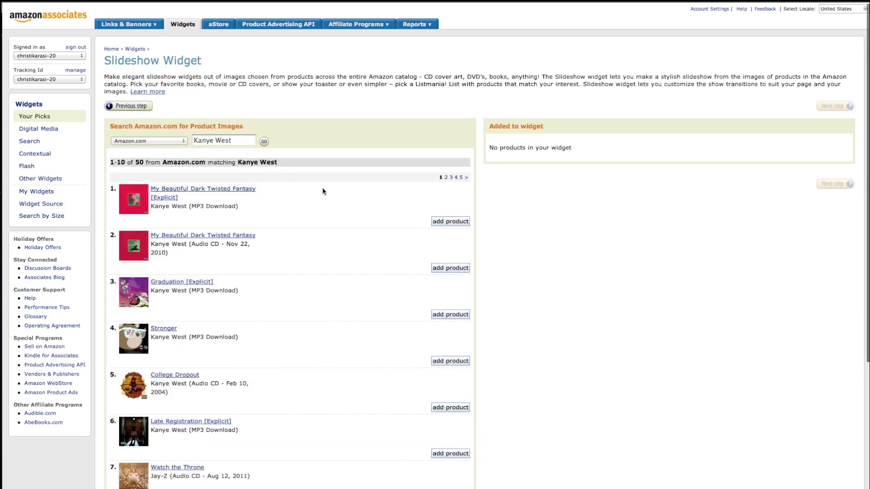
pyautogui.scroll(-3, 360, 204)
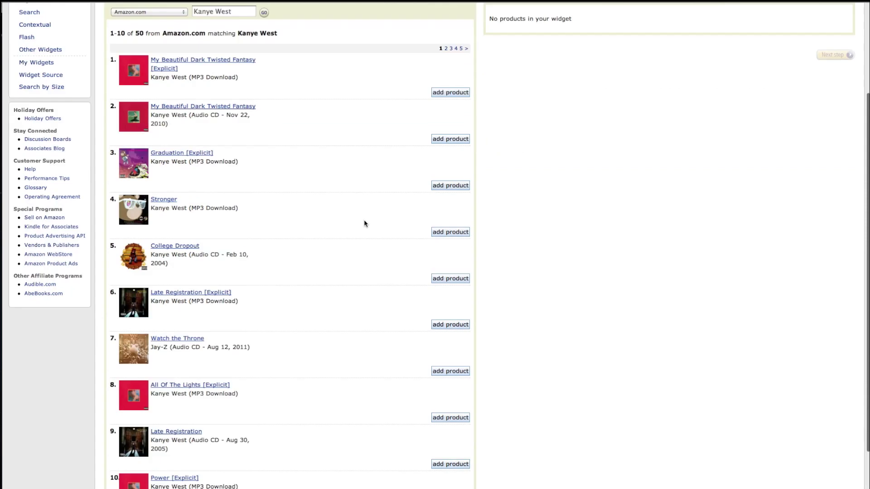
pyautogui.click(447, 324)
pyautogui.scroll(1, 447, 294)
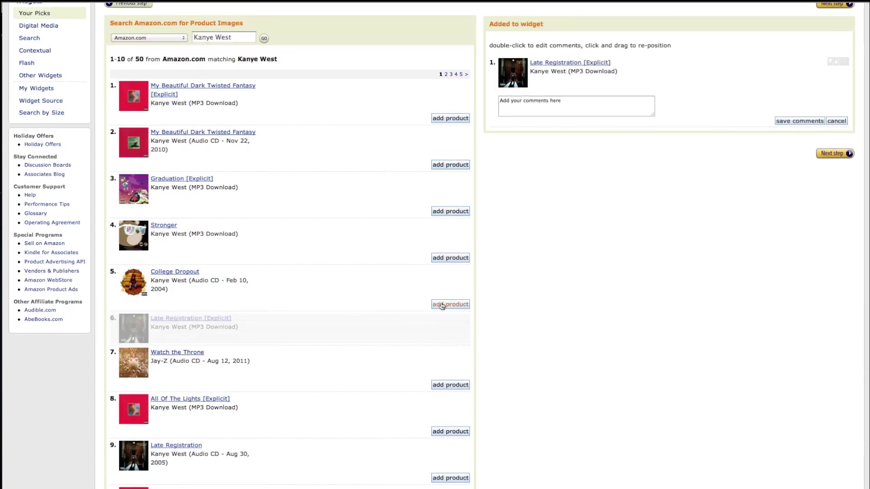
pyautogui.click(442, 306)
pyautogui.click(447, 258)
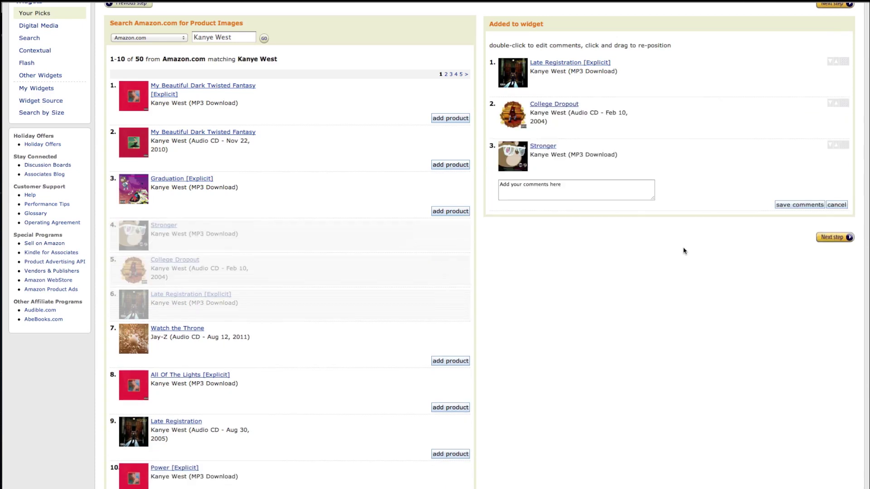
pyautogui.scroll(3, 771, 227)
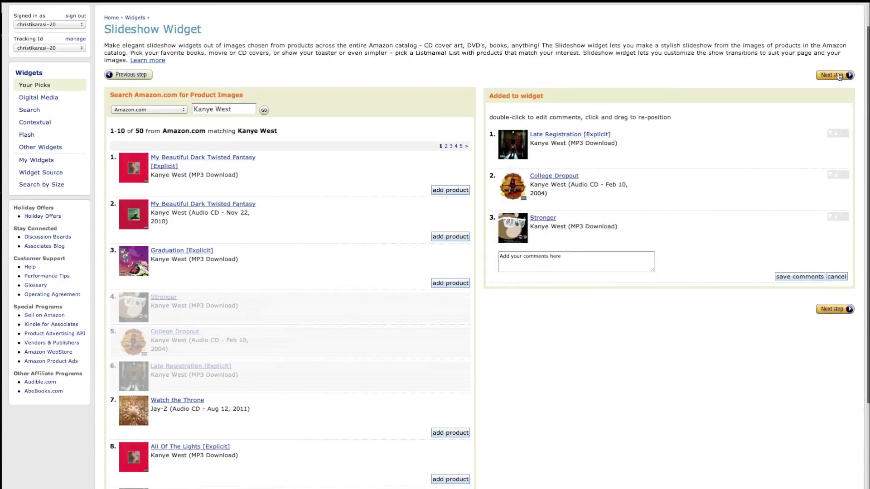
# Reposition Late Registration in the widget list and start a comment reading 'One of my favorite CD's'.
pyautogui.moveTo(838, 132); pyautogui.dragTo(834, 172)
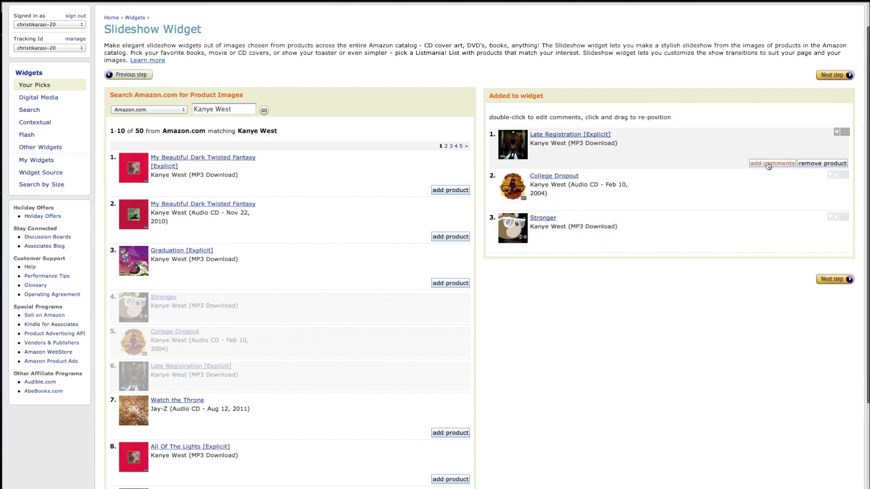
pyautogui.click(771, 164)
pyautogui.click(584, 187)
pyautogui.write('One of my favorite C')
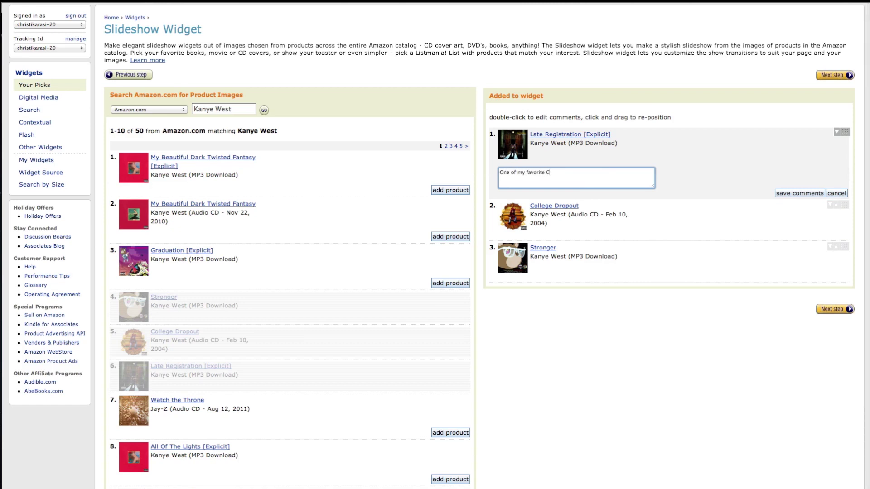
pyautogui.write("D's")
# Replace the comment with '...this is one of the greatest CD's of all time' and save it.
pyautogui.hotkey('ctrl', 'a')
pyautogui.write('T')
pyautogui.write('mma let you finish, but this is on')
pyautogui.write('e of the greatest thi')
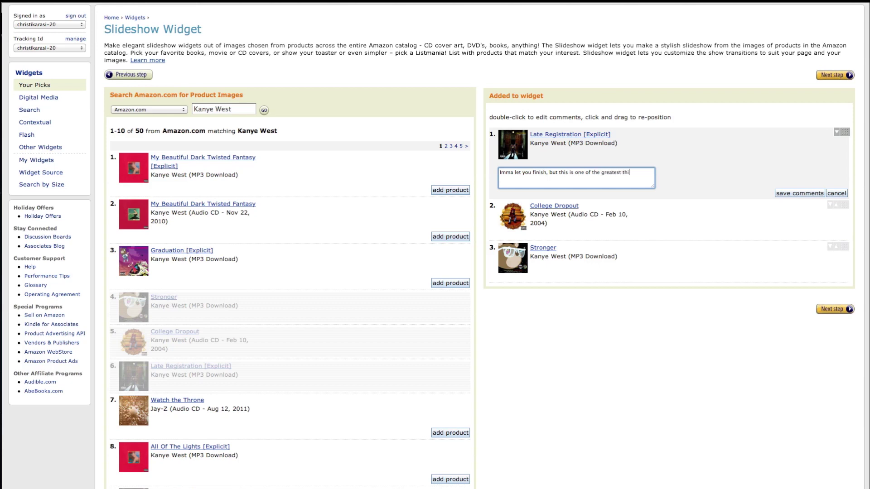
pyautogui.press('BackSpace')
pyautogui.press('BackSpace')
pyautogui.press('BackSpace')
pyautogui.write("CD's of all time")
pyautogui.click(783, 194)
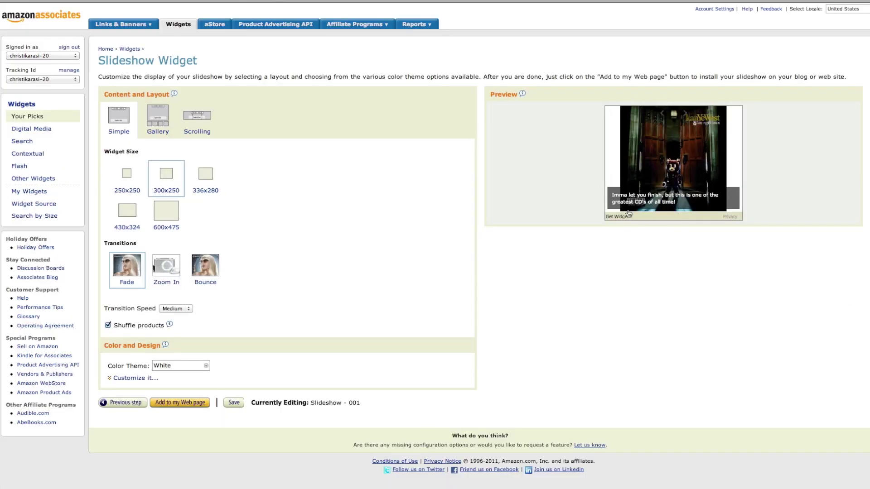
# Advance the slideshow preview to the next slide and open the Color Theme list.
pyautogui.click(685, 114)
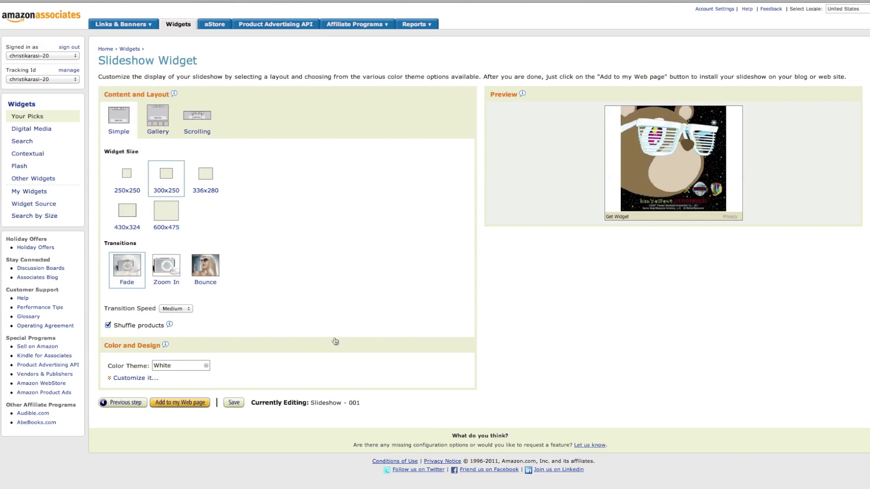
pyautogui.click(206, 365)
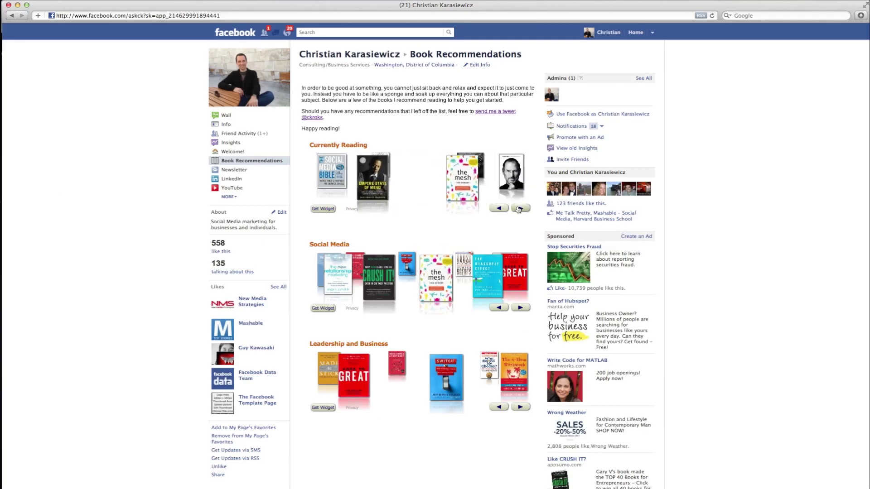
# Rotate the Social Media book carousel on the Book Recommendations tab.
pyautogui.click(500, 308)
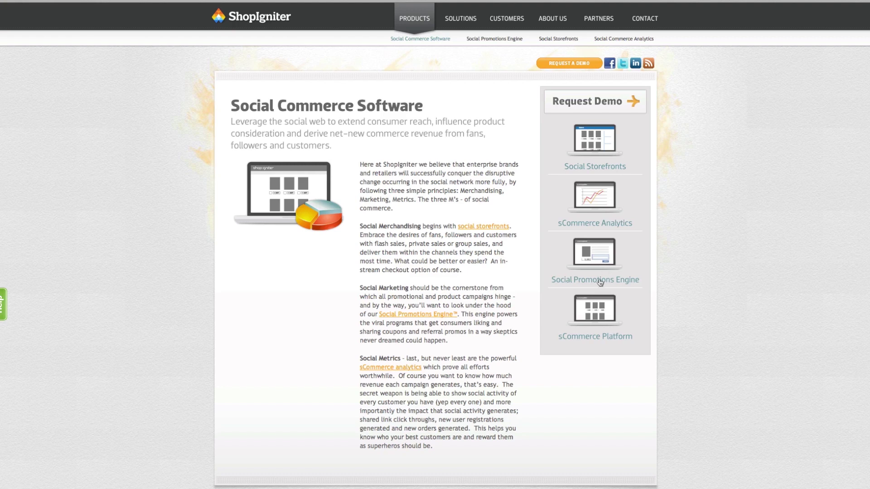
# Open ShopIgniter's sCommerce Platform page and scroll through it before returning to the top.
pyautogui.click(602, 337)
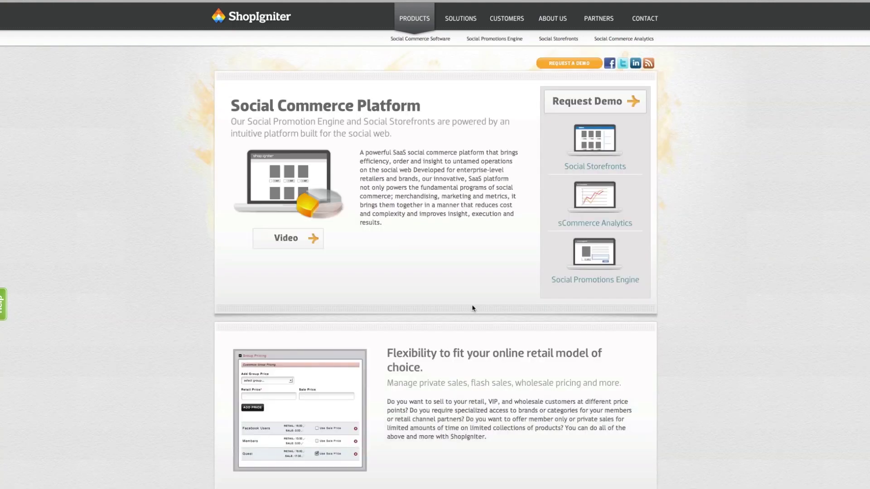
pyautogui.scroll(-2, 472, 308)
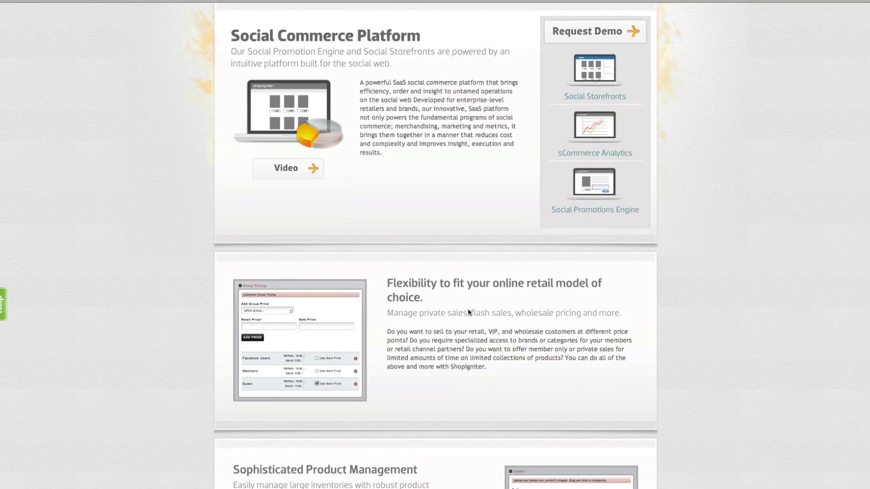
pyautogui.scroll(-3, 470, 312)
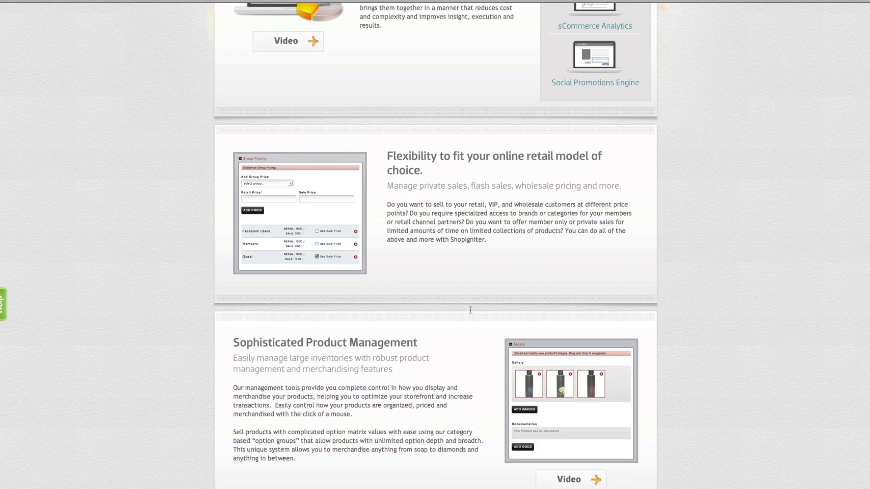
pyautogui.scroll(-5, 470, 310)
pyautogui.scroll(-3, 470, 309)
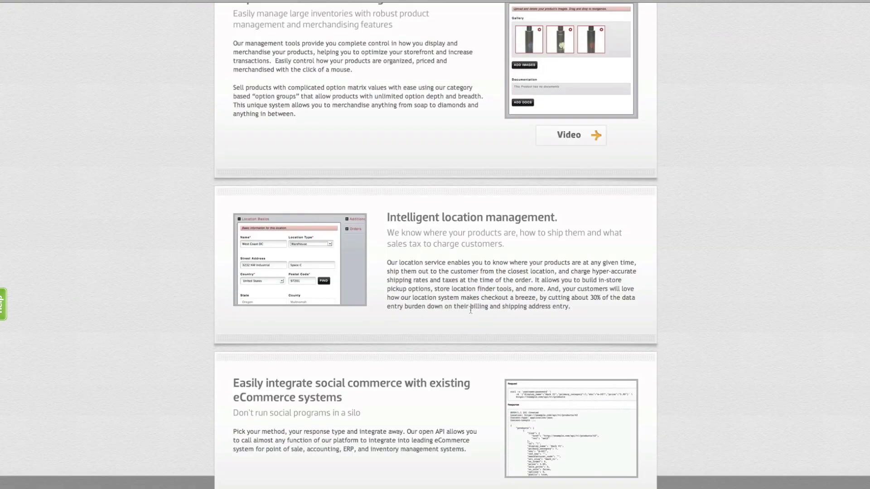
pyautogui.scroll(15, 470, 310)
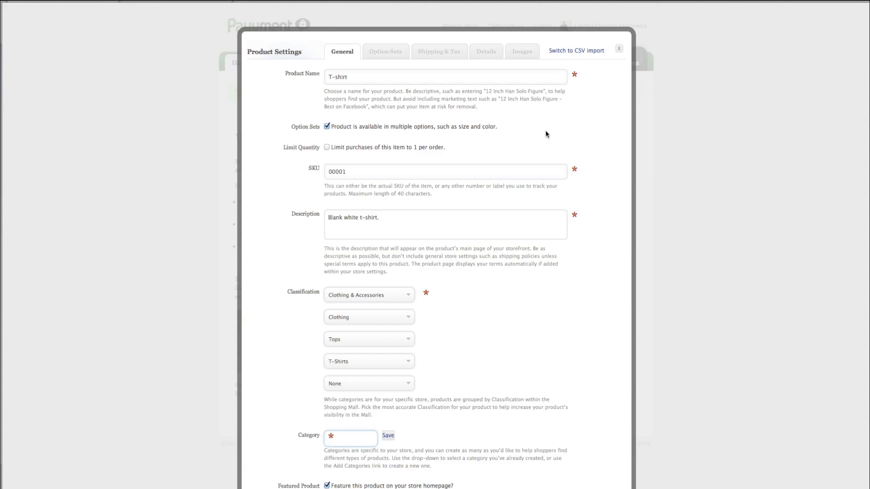
# Scroll down through the T-shirt's Product Settings form in Payvment.
pyautogui.scroll(-2, 574, 154)
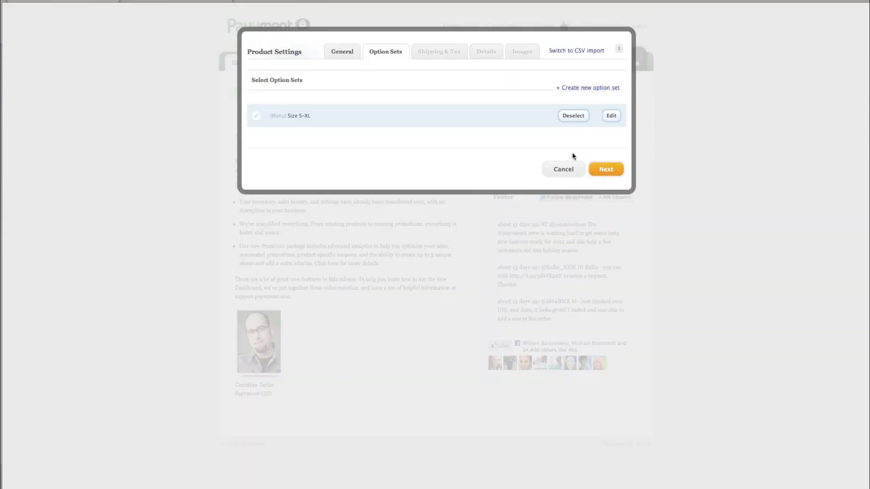
# Keep Free Shipping as the T-shirt's shipping rate under Shipping & Tax.
pyautogui.click(605, 168)
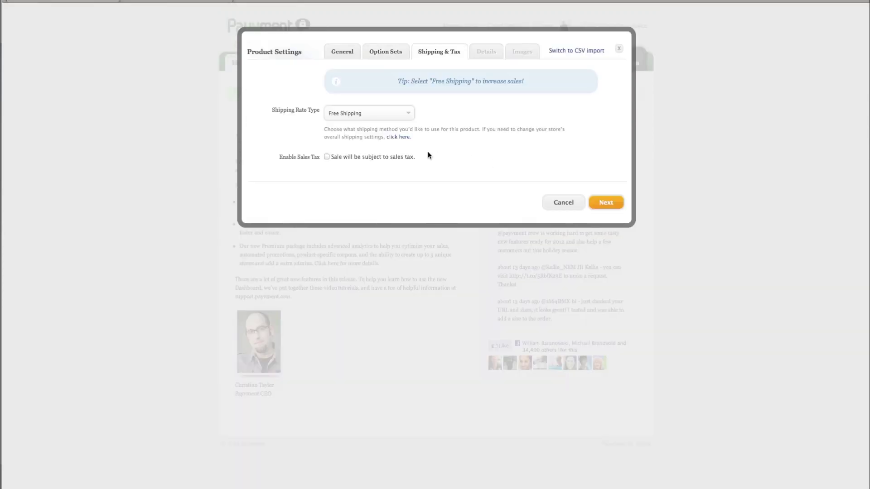
pyautogui.click(402, 118)
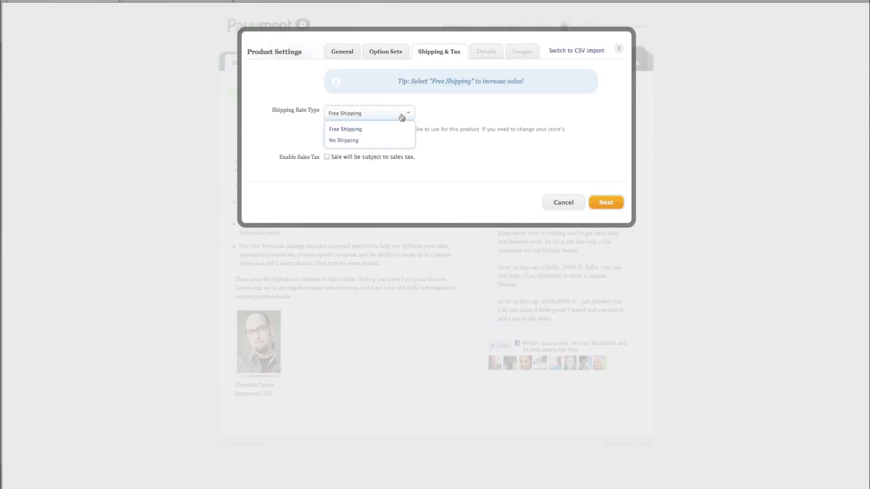
pyautogui.click(443, 106)
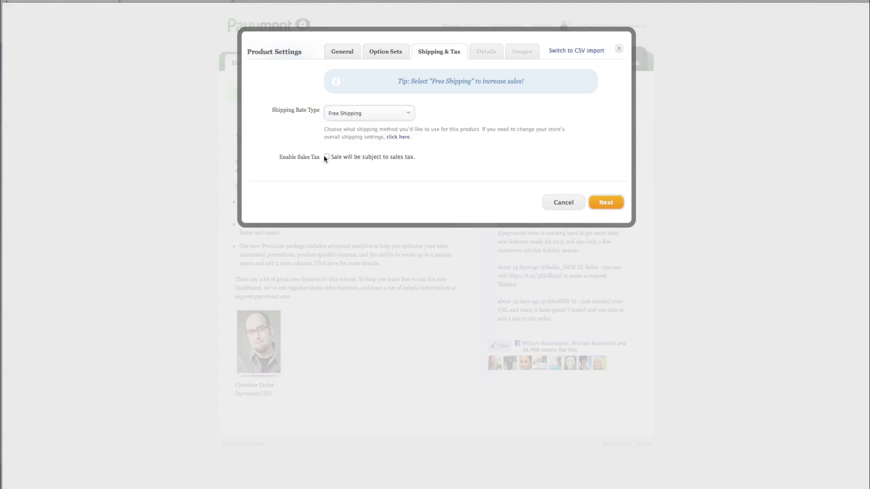
# Set the T-shirt price to 10.00, turn off Unlimited quantity, save the product, and open Shop Now.
pyautogui.click(620, 199)
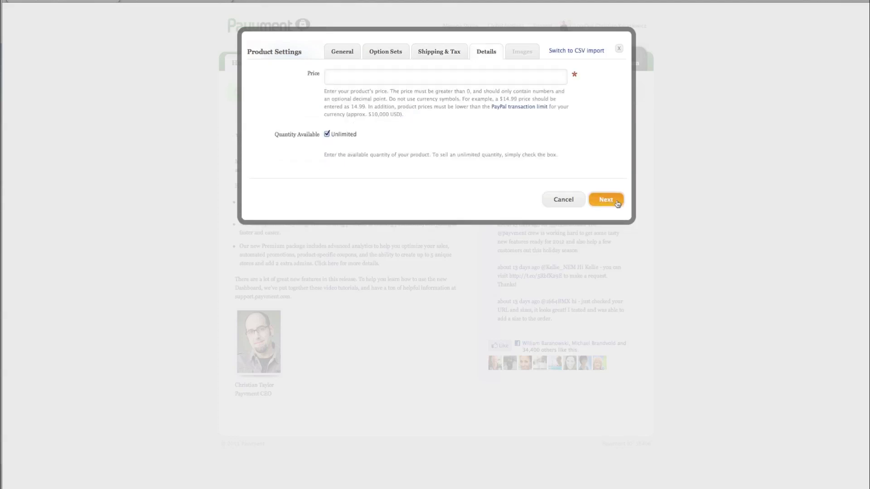
pyautogui.click(382, 78)
pyautogui.write('10.')
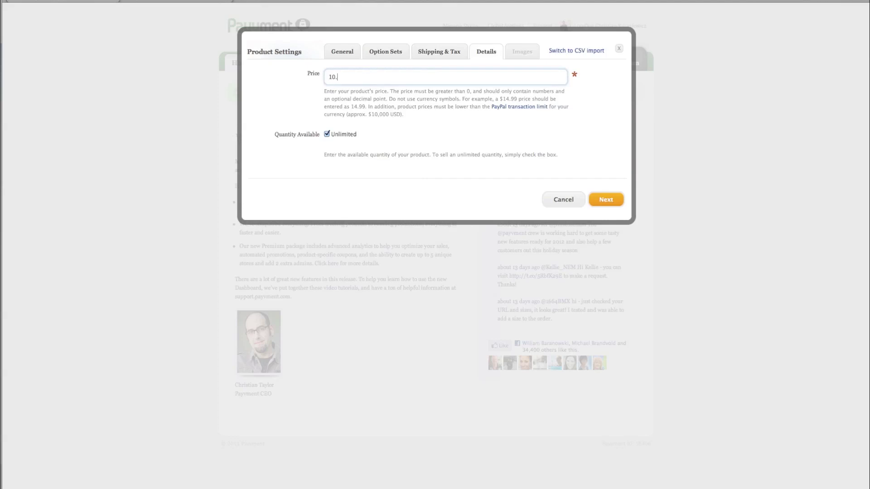
pyautogui.click(326, 134)
pyautogui.click(347, 153)
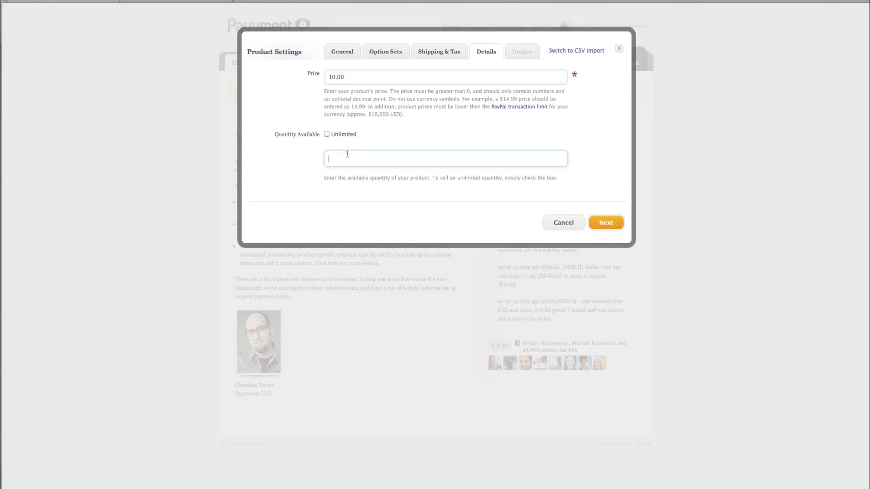
pyautogui.click(599, 222)
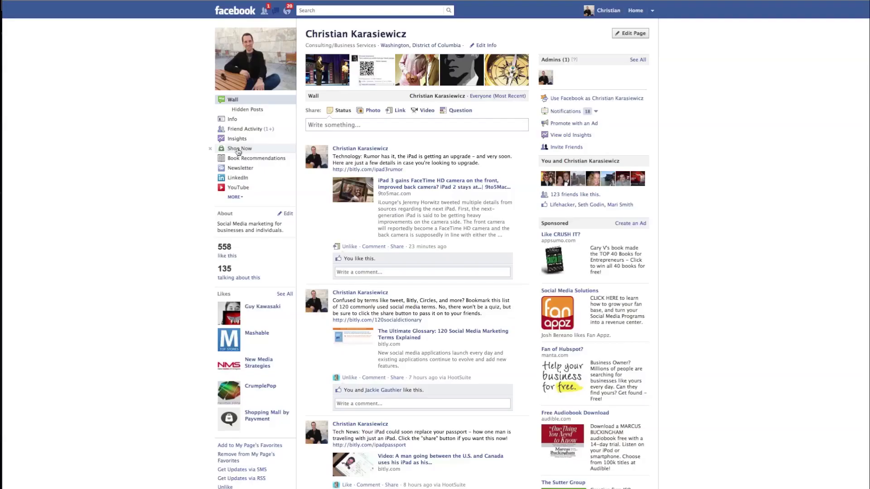
pyautogui.click(238, 150)
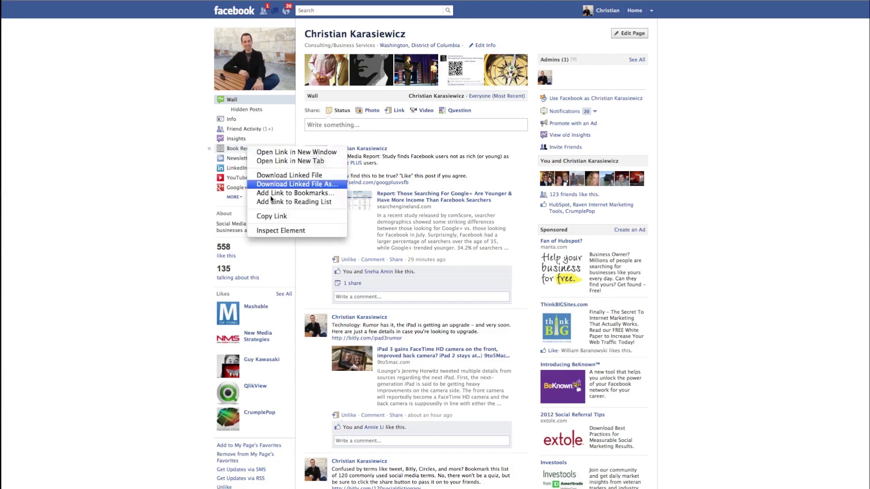
# Copy the Book Recommendations tab's link and attach it to a new wall post.
pyautogui.click(270, 216)
pyautogui.click(345, 125)
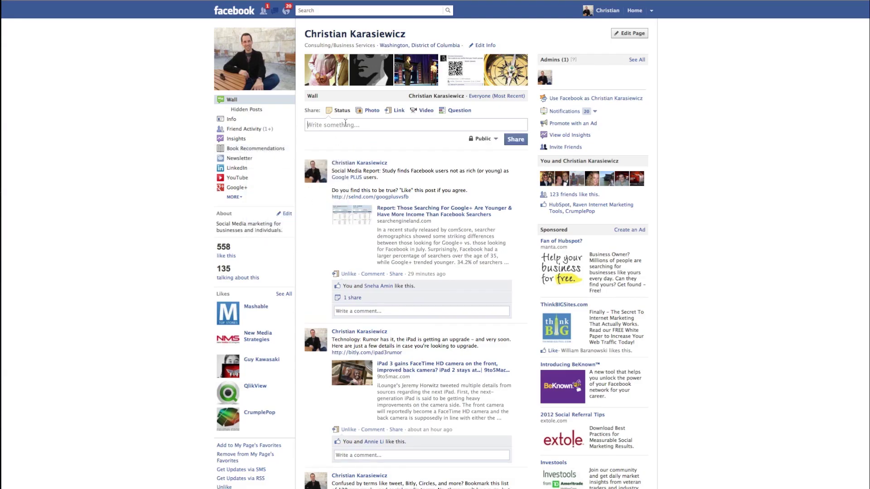
pyautogui.click(396, 112)
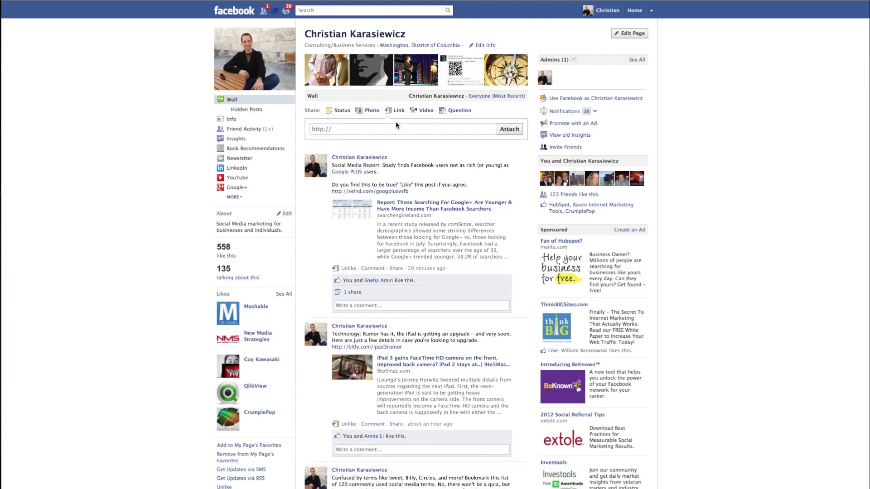
pyautogui.click(444, 131)
pyautogui.press('super+v')
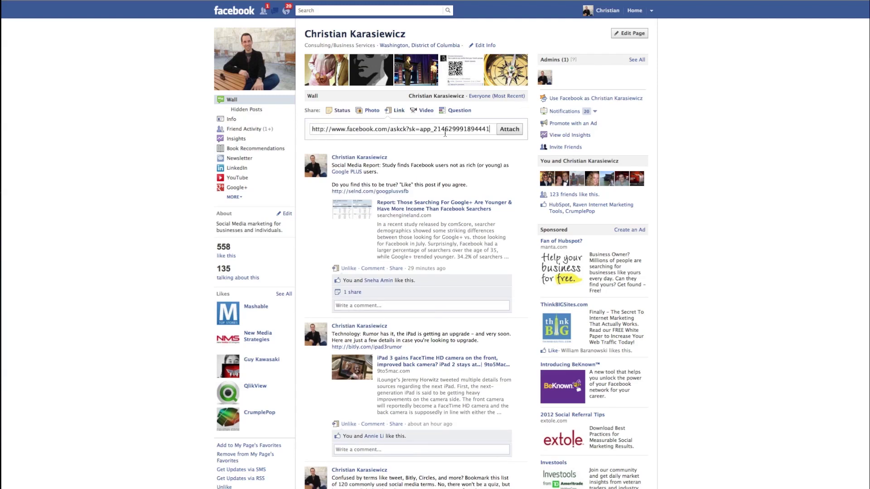
pyautogui.click(509, 132)
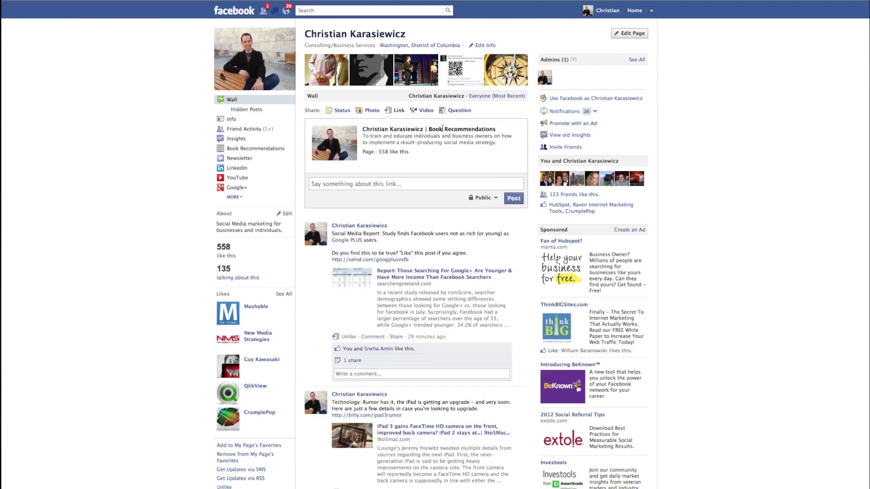
pyautogui.tripleClick(412, 130)
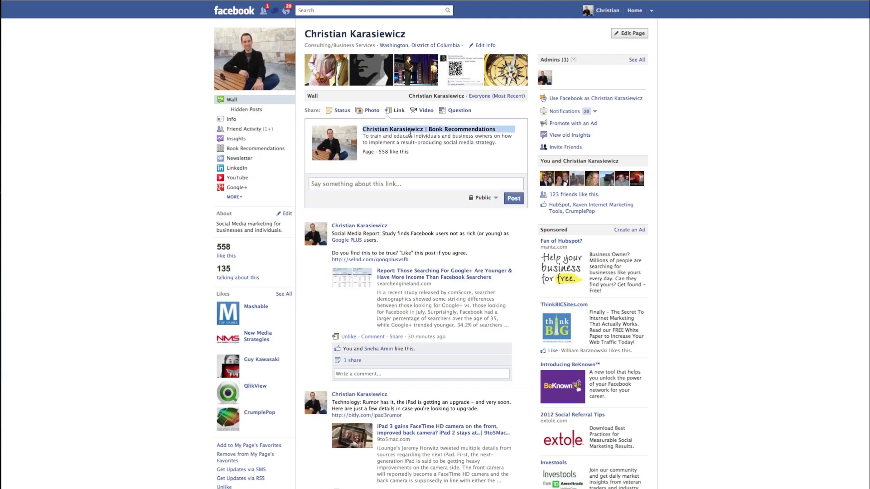
pyautogui.doubleClick(407, 142)
# Caption the post 'A few book recommendations on social media, marketing and business leadership' and publish it.
pyautogui.click(403, 184)
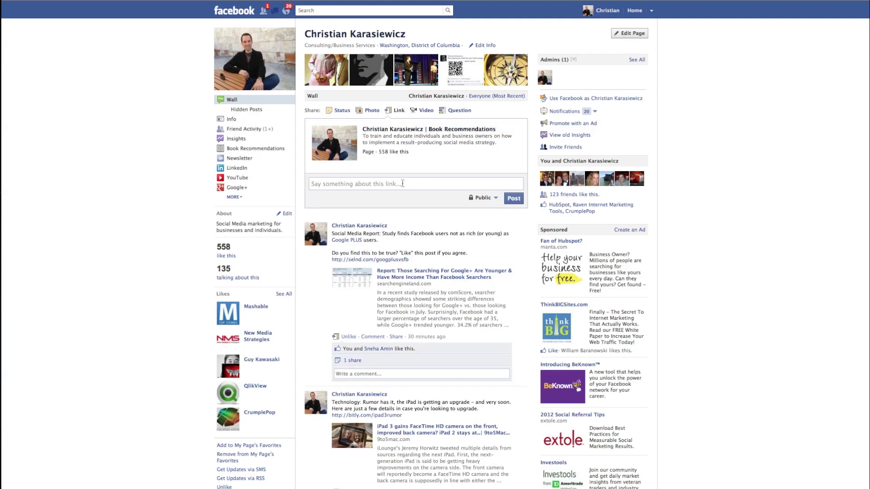
pyautogui.write('Check out')
pyautogui.press('super+a')
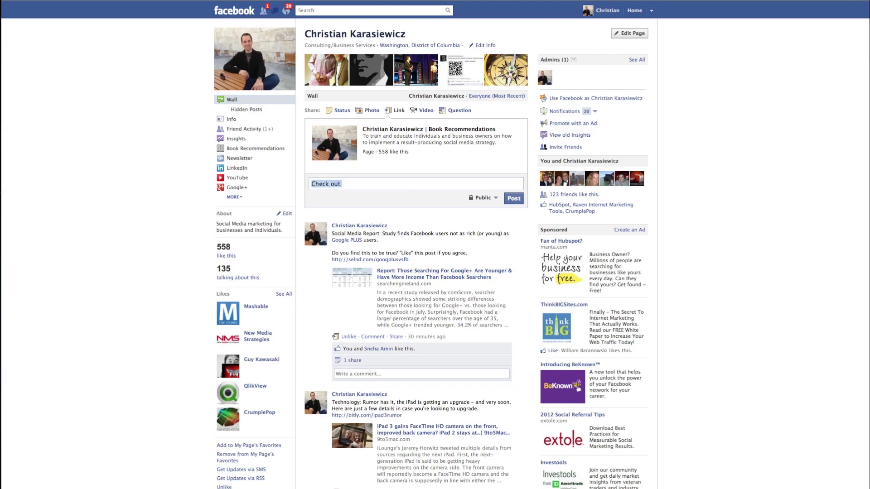
pyautogui.write('A few book recommendations')
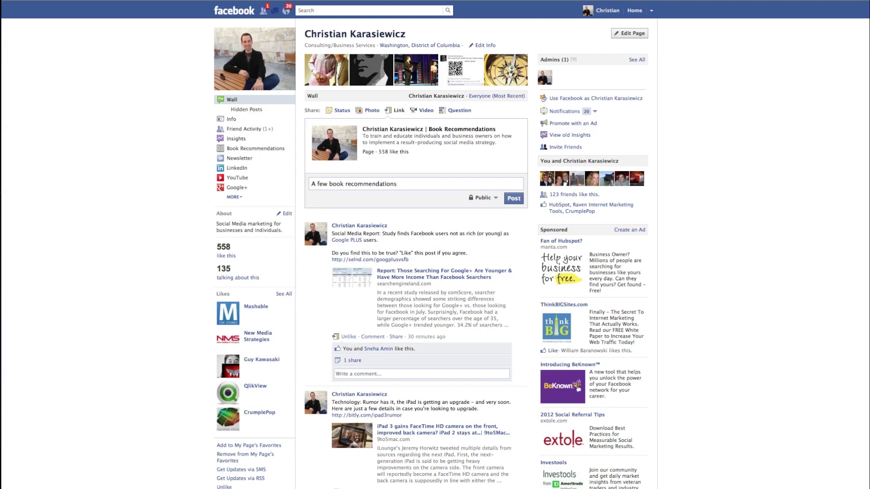
pyautogui.write(' on social media, marketing and busn')
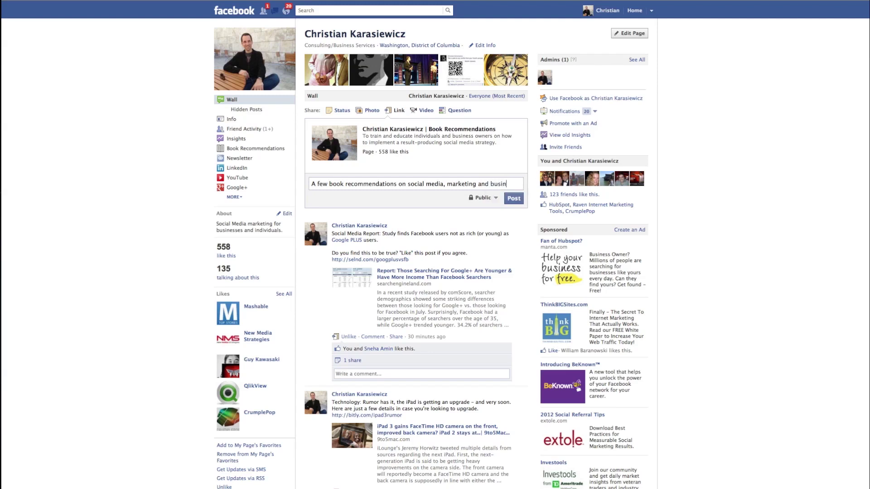
pyautogui.write('ess leadership.')
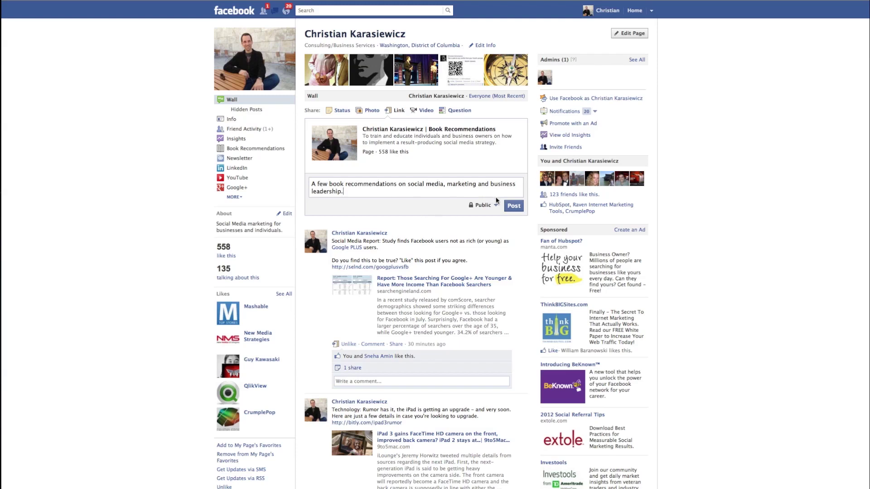
pyautogui.click(512, 207)
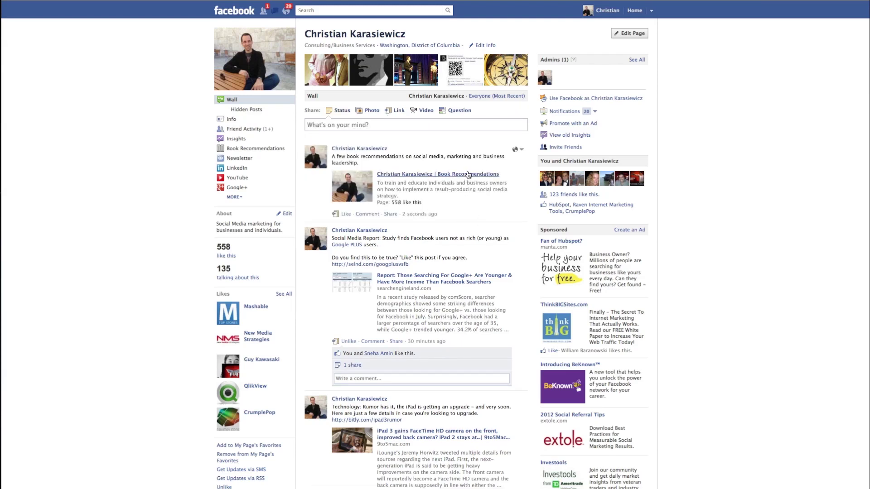
# Follow the new wall post's link to the Book Recommendations tab.
pyautogui.click(468, 176)
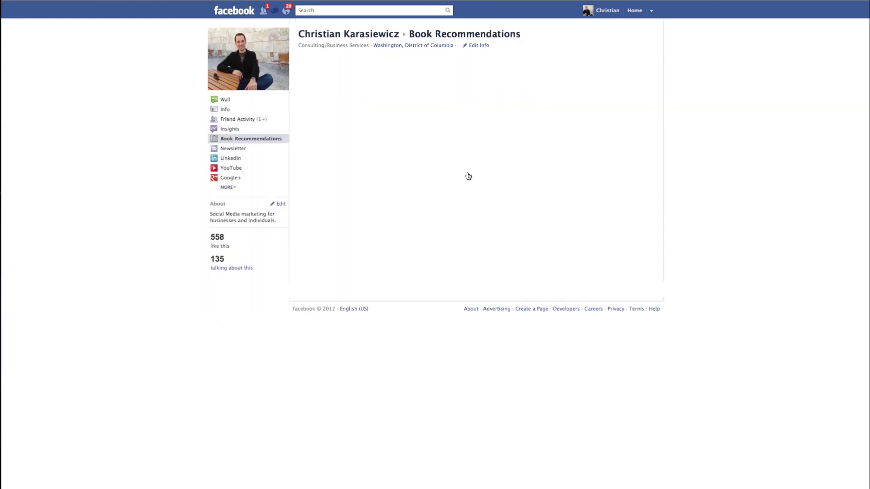